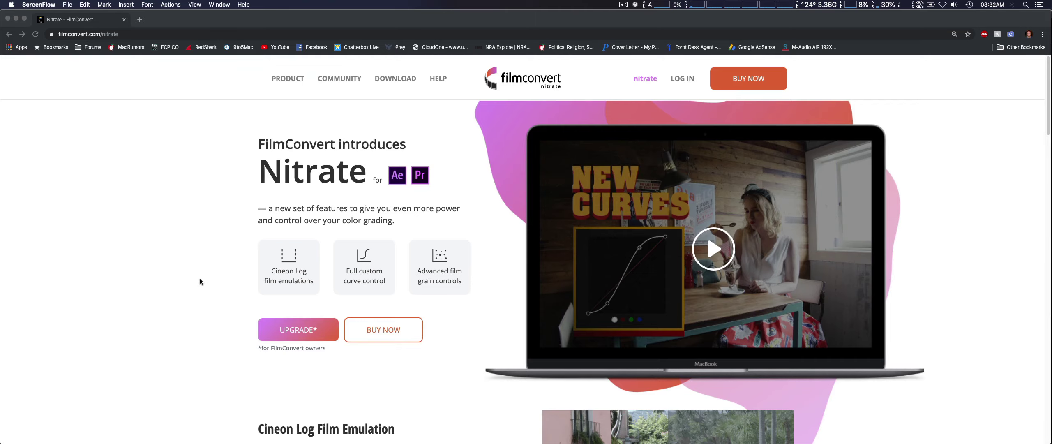
# Minimize Chrome and bring DaVinci Resolve's Color page in front of the Audio Devices window.
pyautogui.scroll(-6, 200, 282)
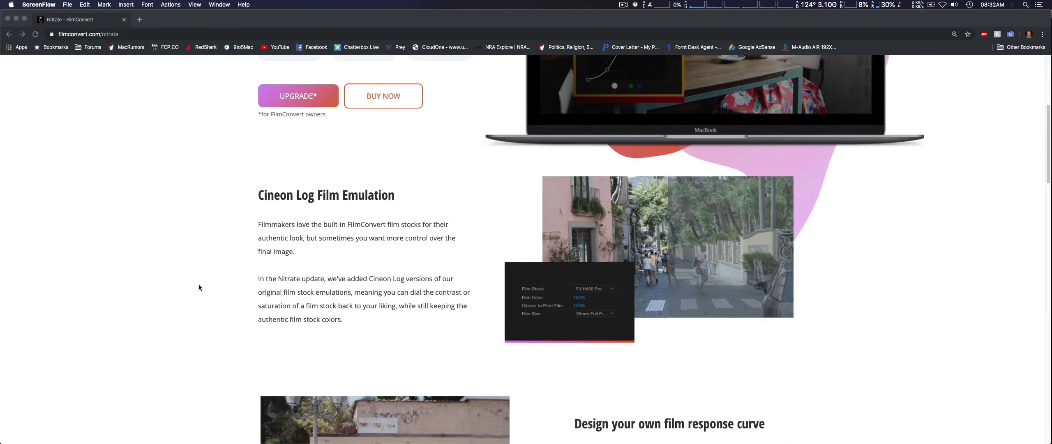
pyautogui.scroll(-7, 193, 292)
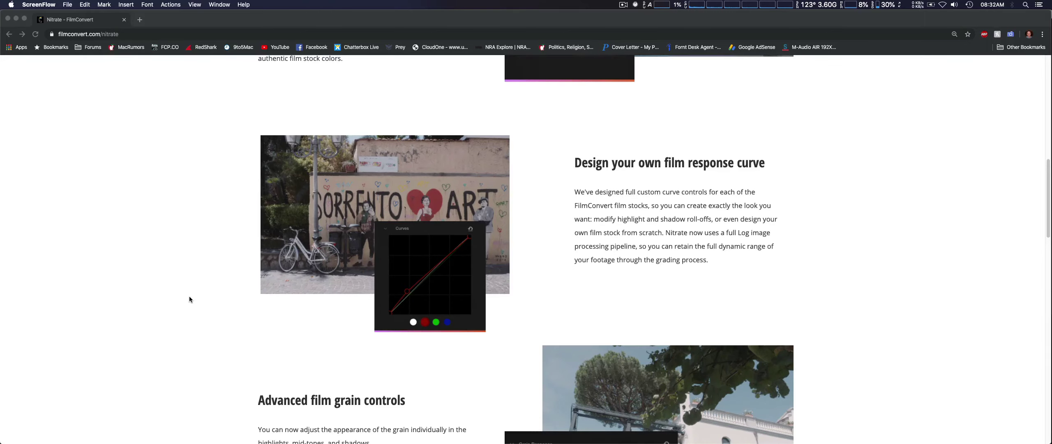
pyautogui.scroll(-3, 189, 297)
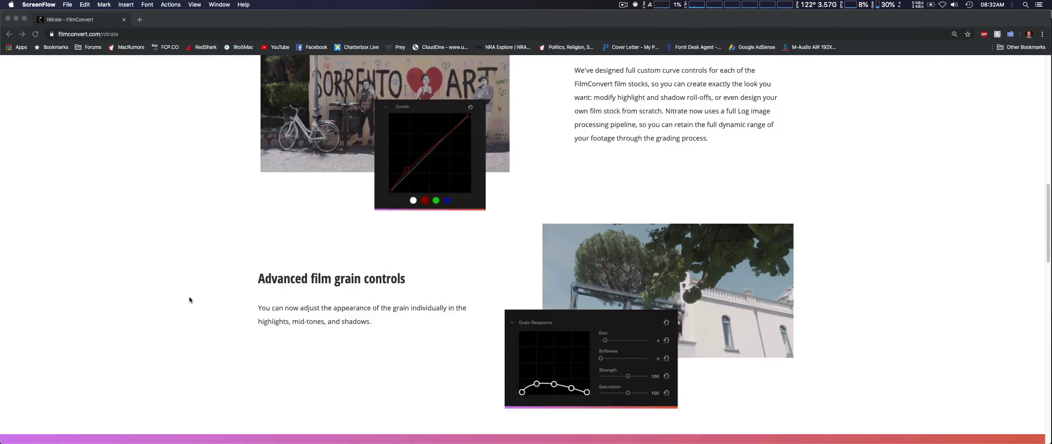
pyautogui.scroll(-6, 189, 300)
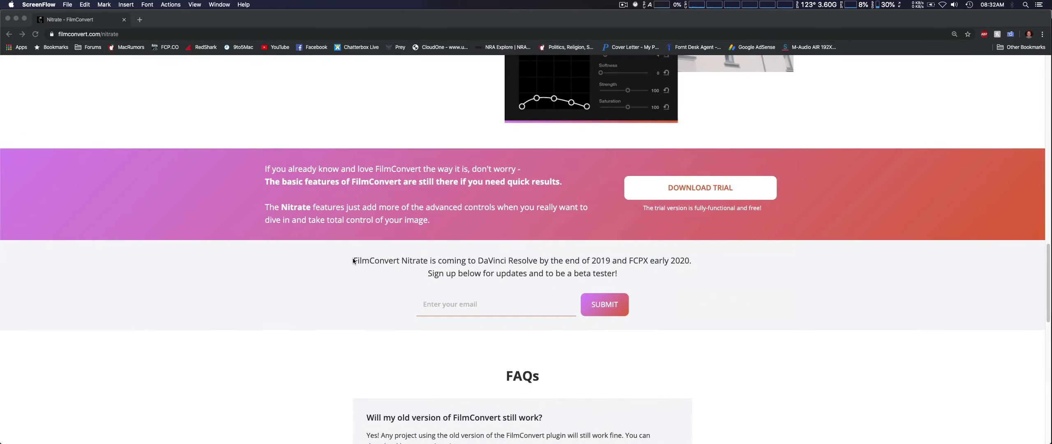
pyautogui.click(353, 261)
pyautogui.scroll(8, 244, 271)
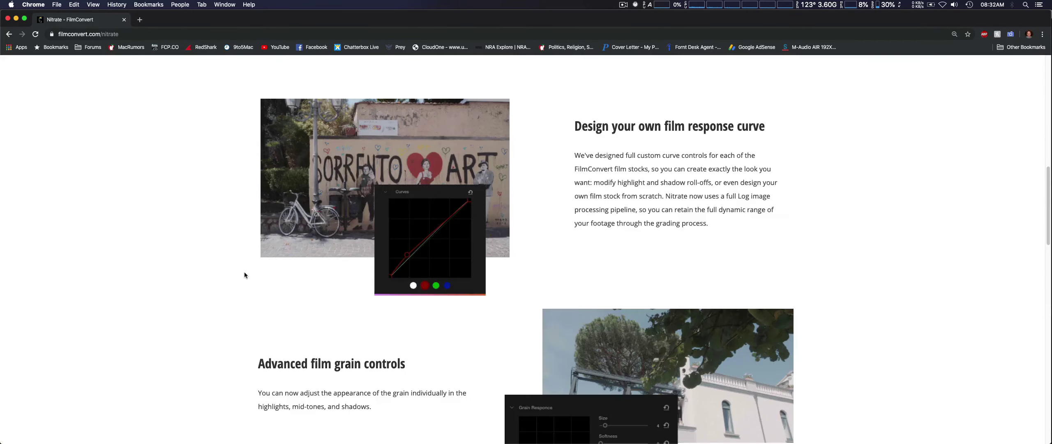
pyautogui.scroll(10, 173, 260)
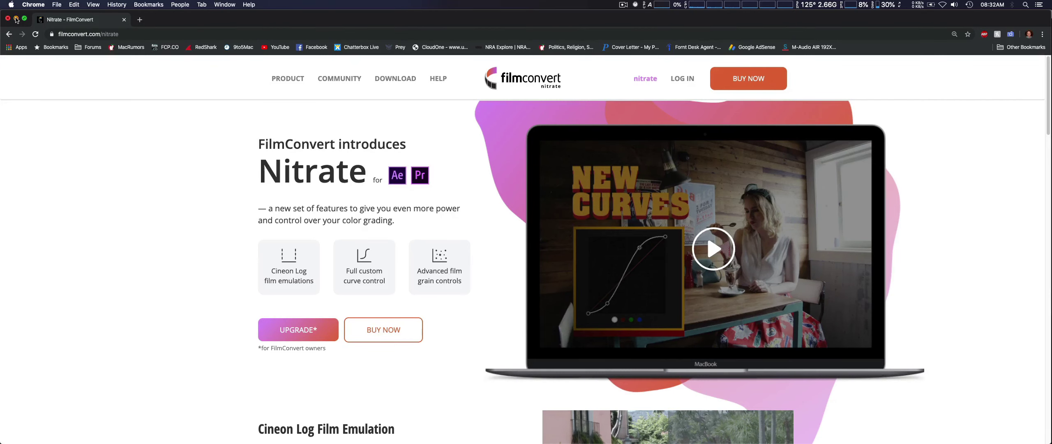
pyautogui.click(16, 19)
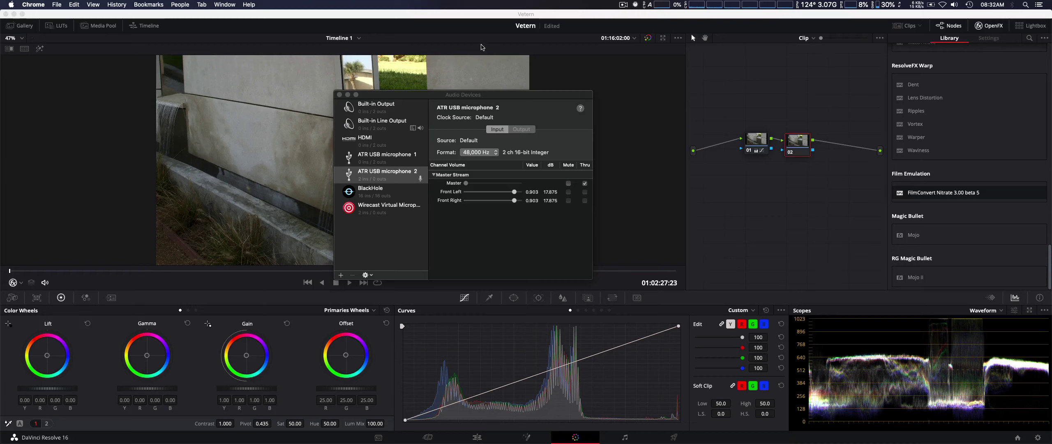
pyautogui.click(479, 32)
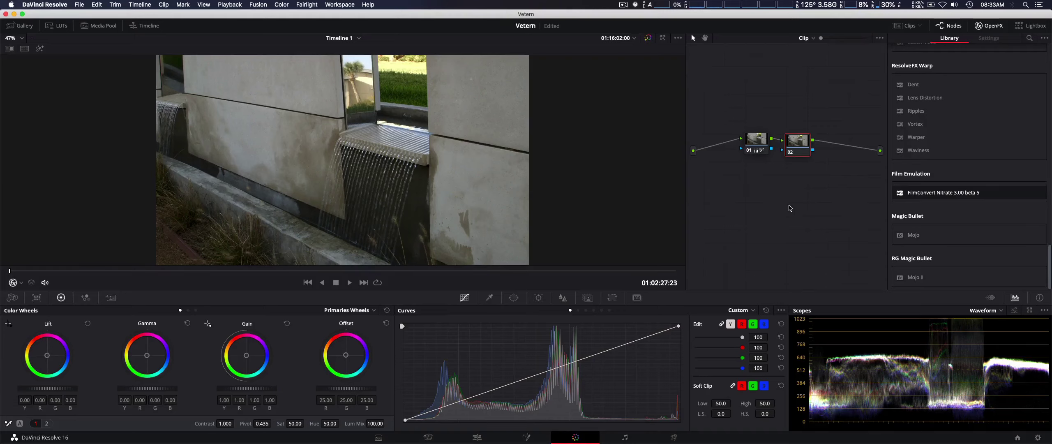
# Toggle node 01 off and back on to compare its grade, then select empty node 02.
pyautogui.click(749, 150)
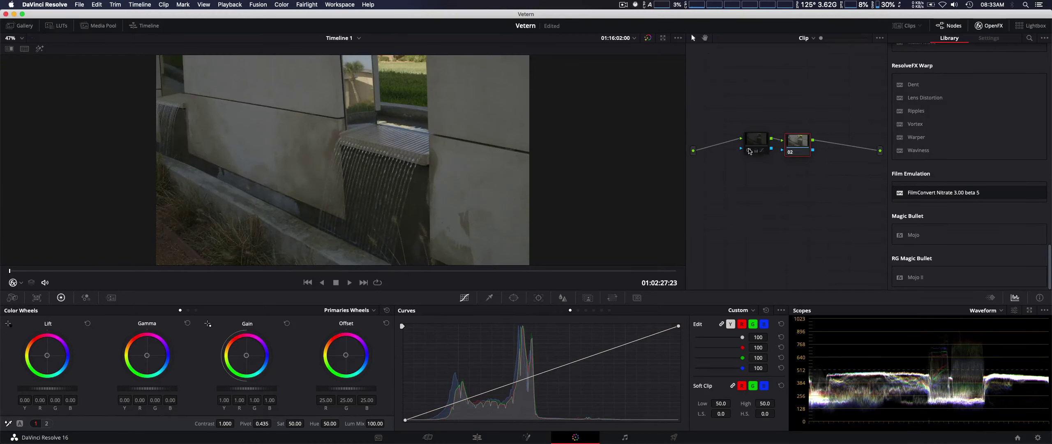
pyautogui.click(749, 151)
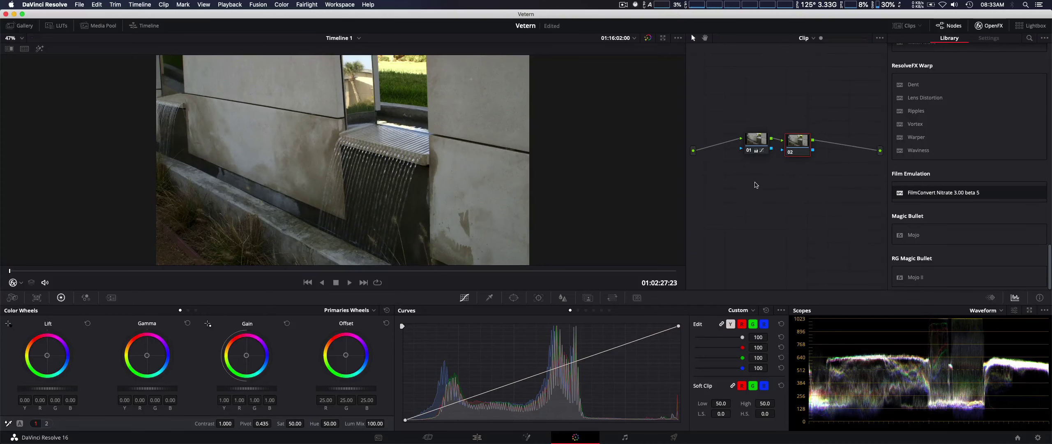
pyautogui.click(756, 142)
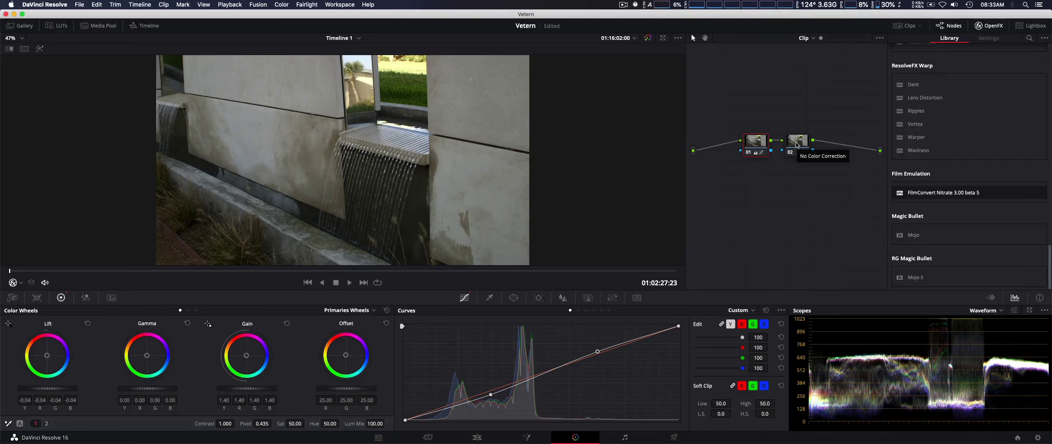
pyautogui.click(797, 145)
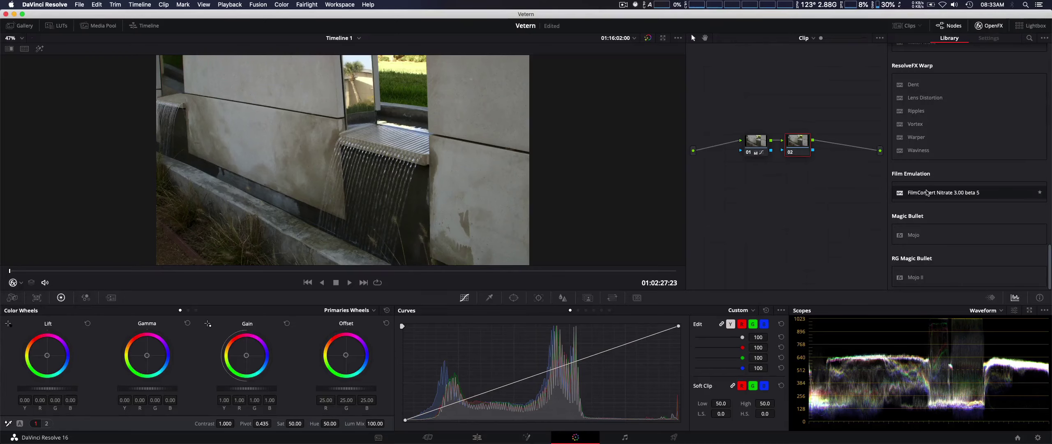
# Drop FilmConvert Nitrate onto node 02 and briefly preview its Grain Curve panel.
pyautogui.moveTo(928, 194); pyautogui.dragTo(795, 144)
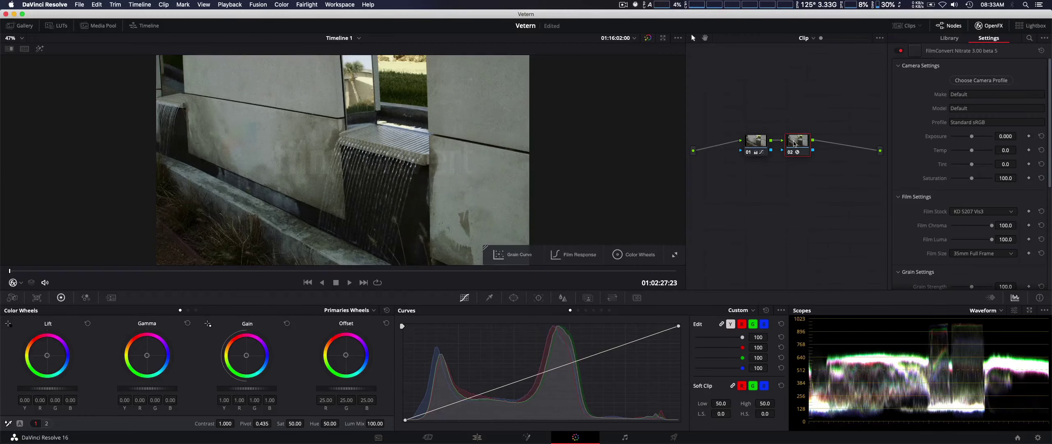
pyautogui.click(677, 256)
pyautogui.click(674, 104)
# Set FilmConvert's camera profile to Make Canon, Model C100, Profile Canon Log and apply it.
pyautogui.click(982, 82)
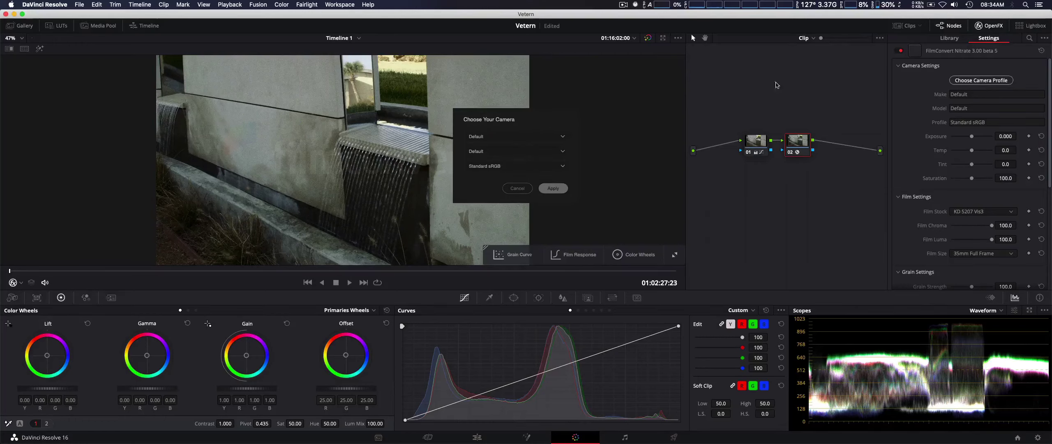
pyautogui.click(546, 138)
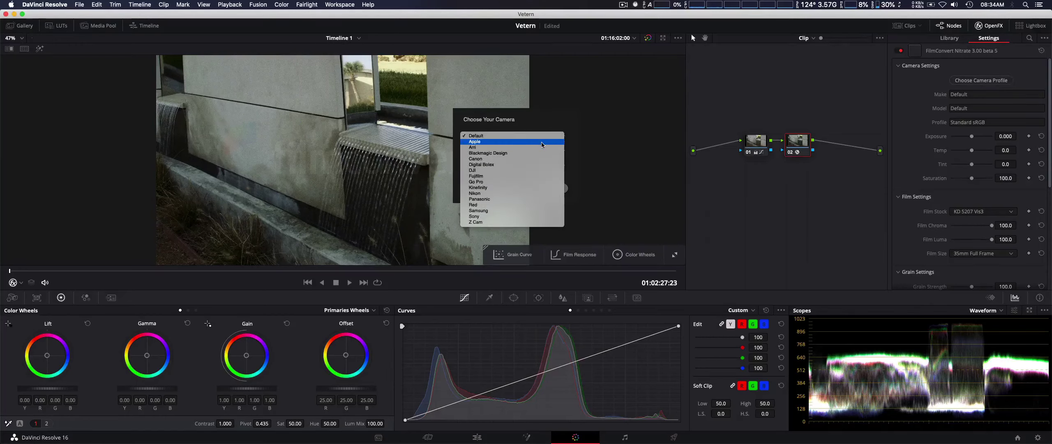
pyautogui.click(533, 161)
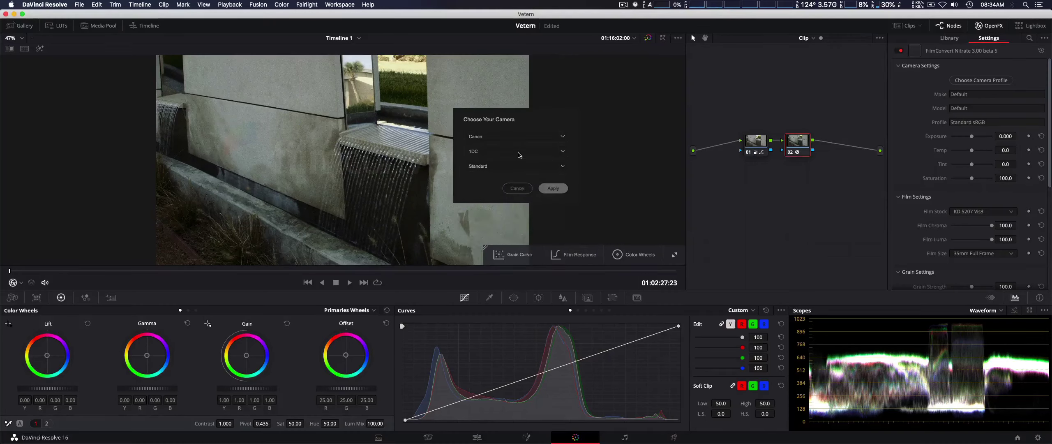
pyautogui.click(519, 155)
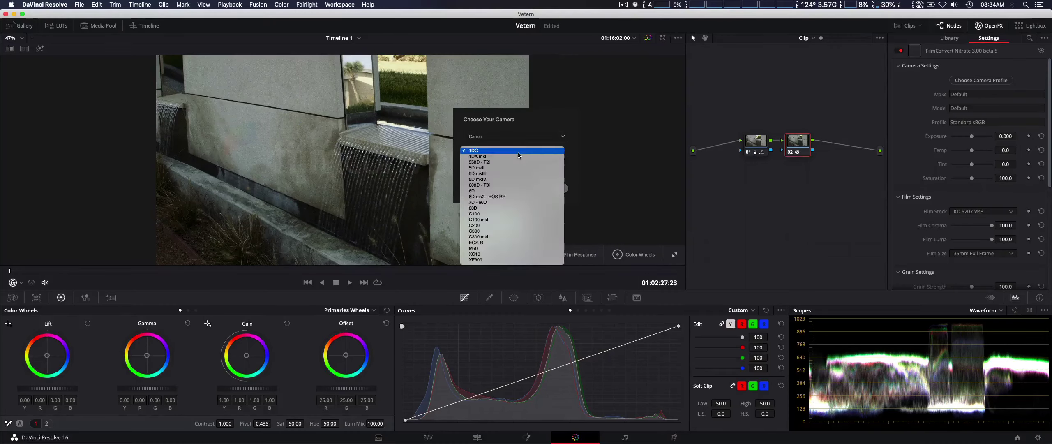
pyautogui.click(513, 215)
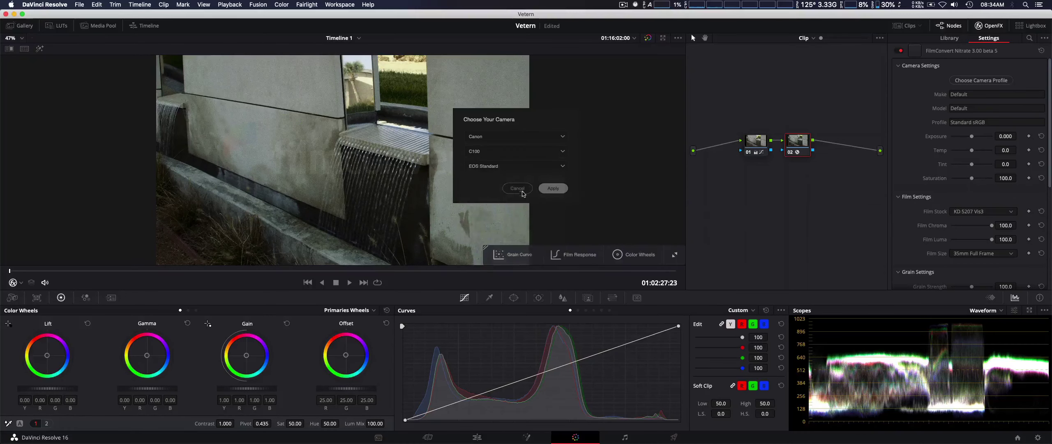
pyautogui.click(524, 169)
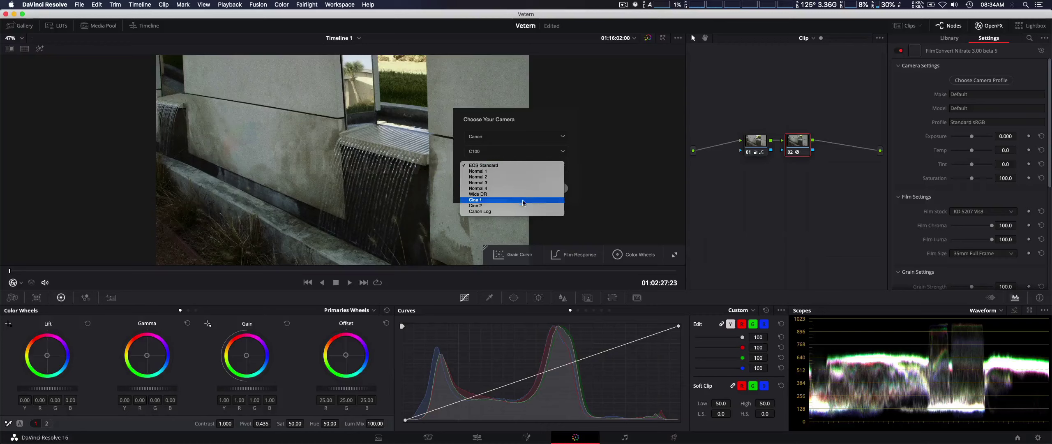
pyautogui.click(524, 212)
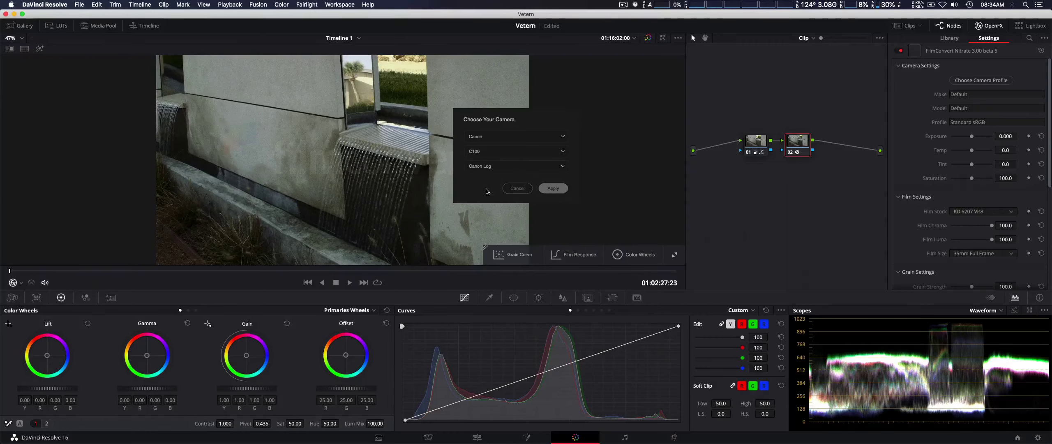
pyautogui.click(553, 190)
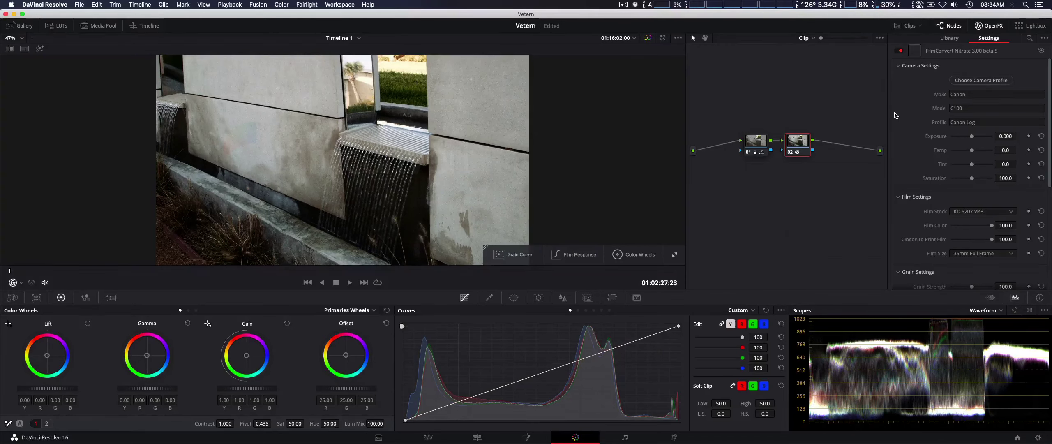
# Browse the Film Stock list past KD 5207 Vis3 to find FJ 8543 VD.
pyautogui.scroll(-3, 896, 117)
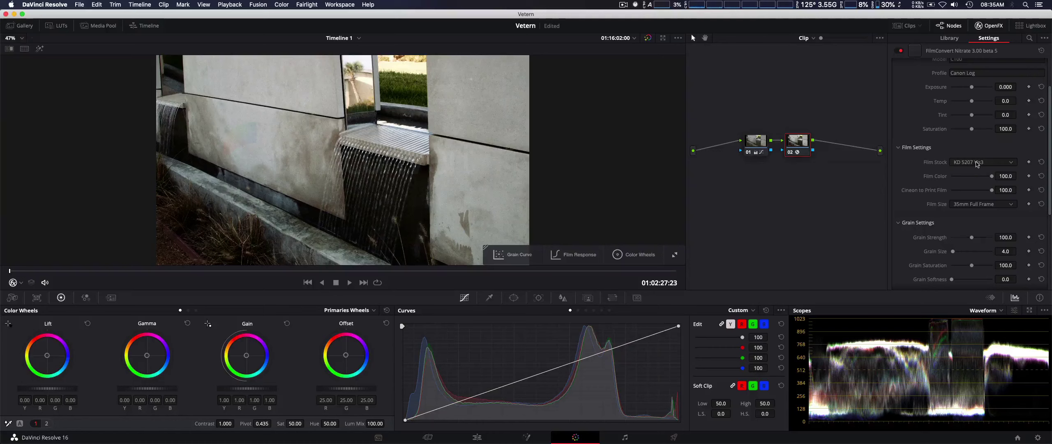
pyautogui.click(978, 164)
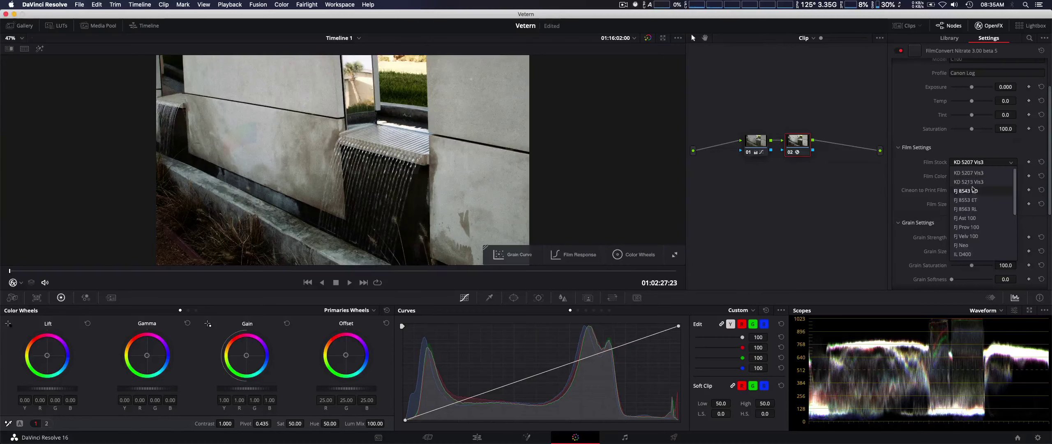
pyautogui.scroll(-5, 973, 190)
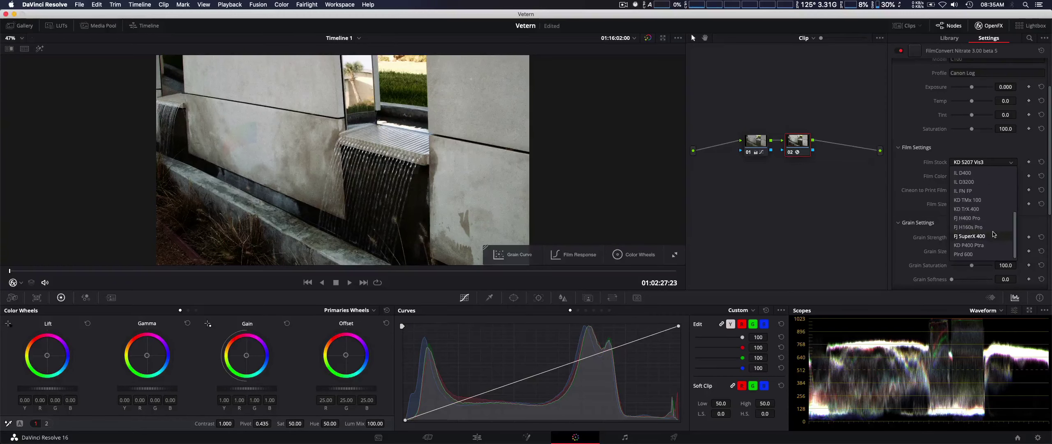
pyautogui.scroll(3, 992, 223)
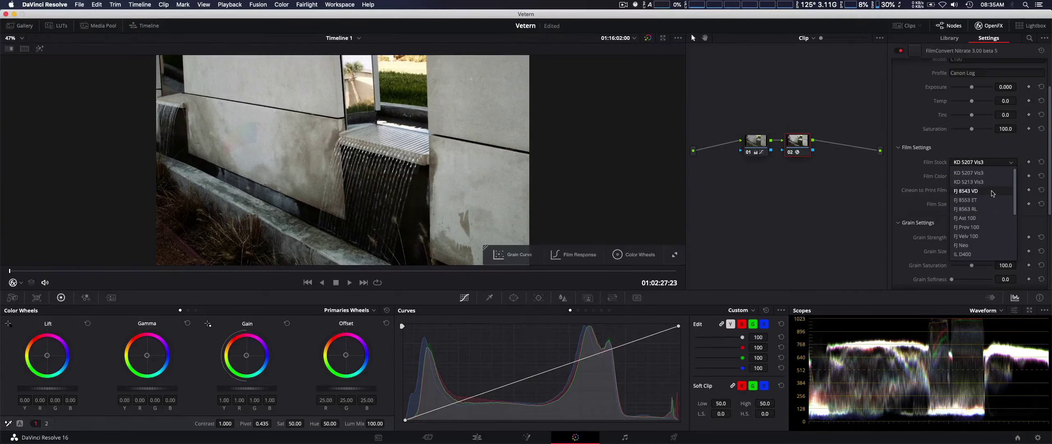
# Pick the FJ 8543 VD film stock and set the Cineon to Print Film mix to 63.2.
pyautogui.click(992, 191)
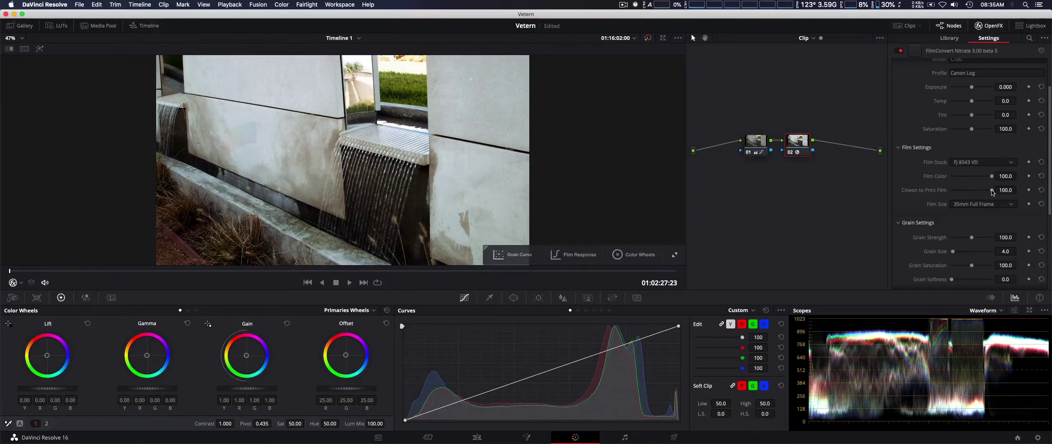
pyautogui.moveTo(992, 191); pyautogui.dragTo(904, 189)
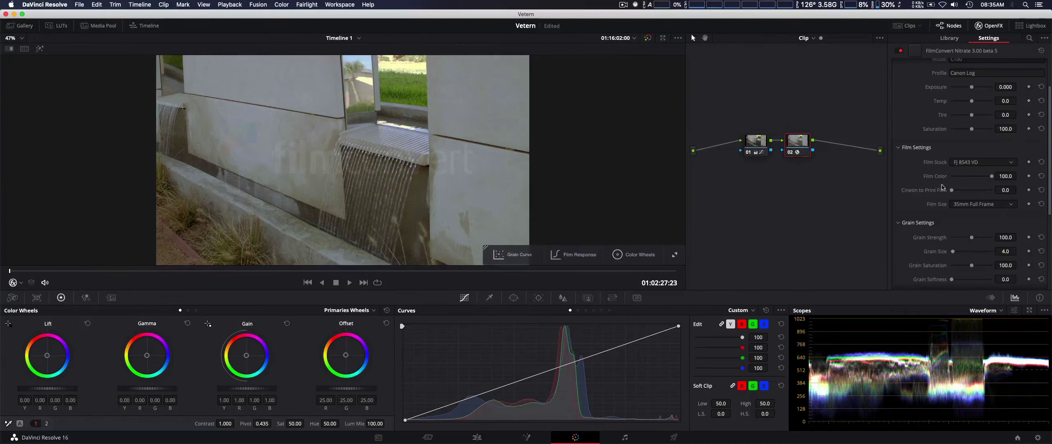
pyautogui.moveTo(954, 192); pyautogui.dragTo(1000, 193)
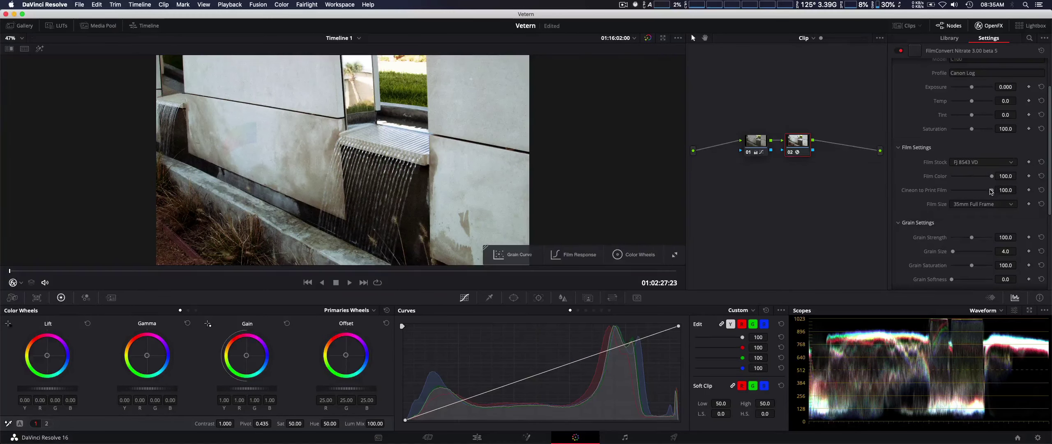
pyautogui.moveTo(992, 192); pyautogui.dragTo(978, 194)
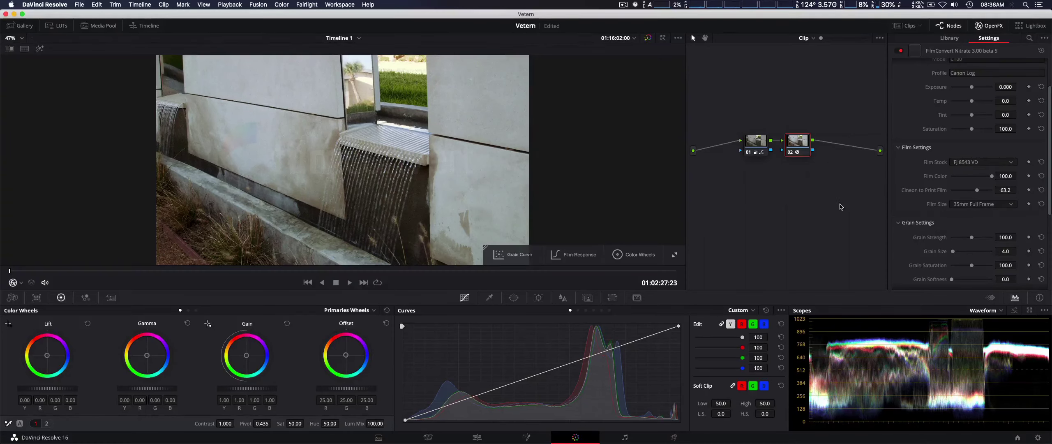
pyautogui.scroll(-4, 906, 258)
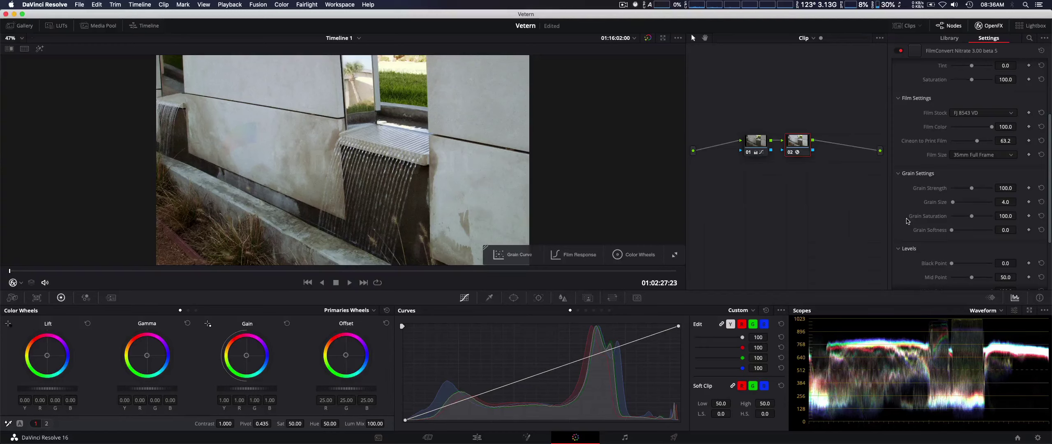
# Expand the Grain Response Curve overlay, check Film Response, then return to Grain Curve.
pyautogui.click(675, 255)
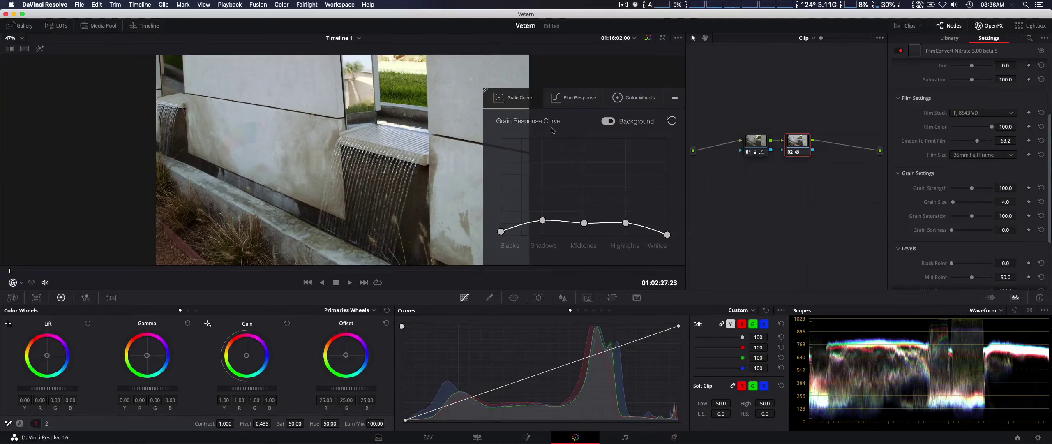
pyautogui.click(555, 100)
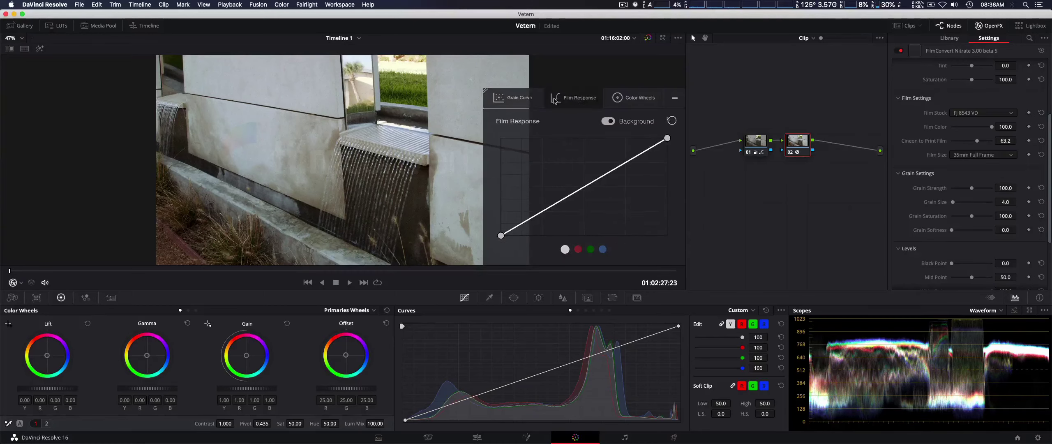
pyautogui.click(530, 101)
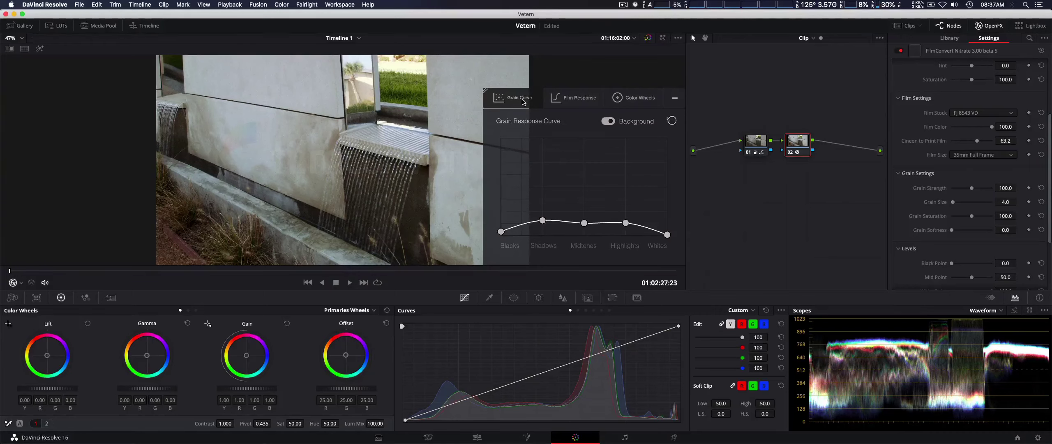
# Compare the Film Response and Cineon Color Wheels views, then return to Grain Curve.
pyautogui.click(583, 99)
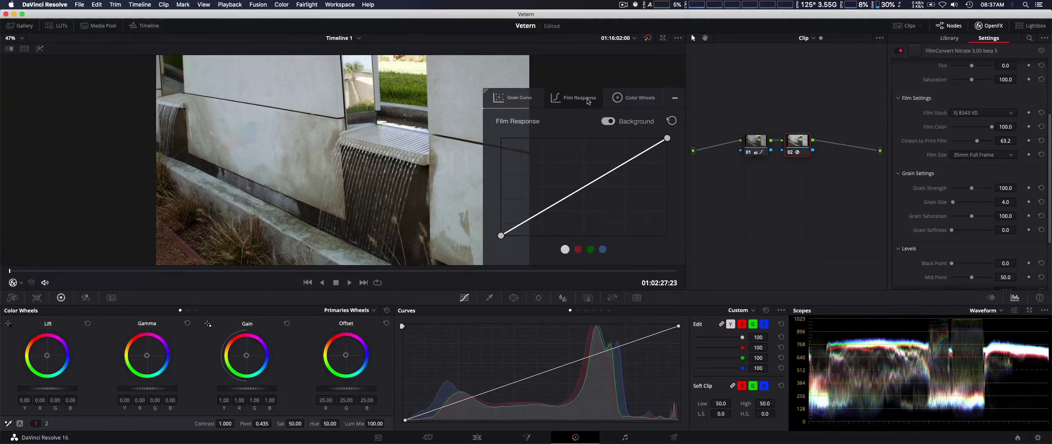
pyautogui.click(632, 100)
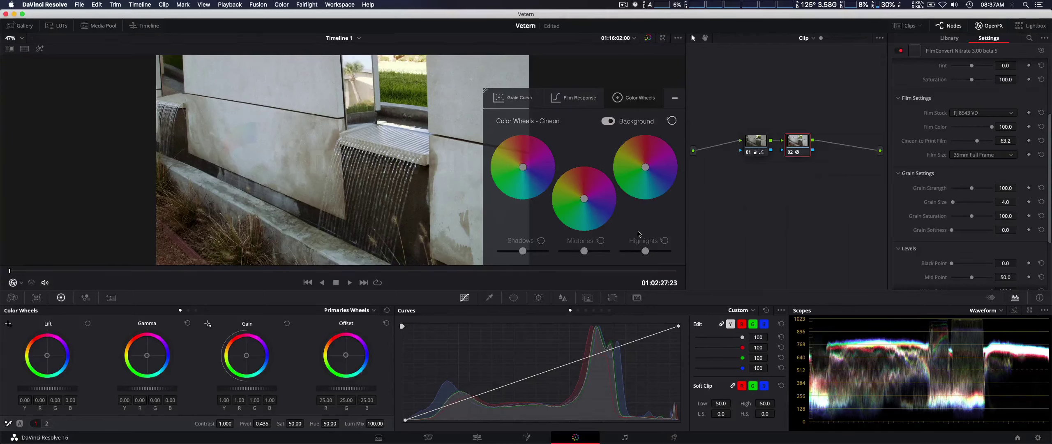
pyautogui.click(588, 102)
pyautogui.click(524, 100)
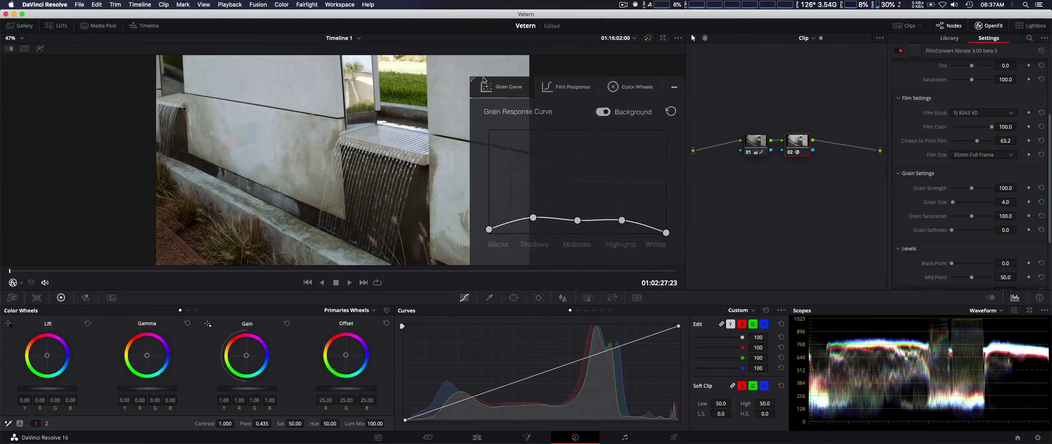
# Resize the grain curve overlay from its corner, then minimise it.
pyautogui.moveTo(486, 91); pyautogui.dragTo(495, 147)
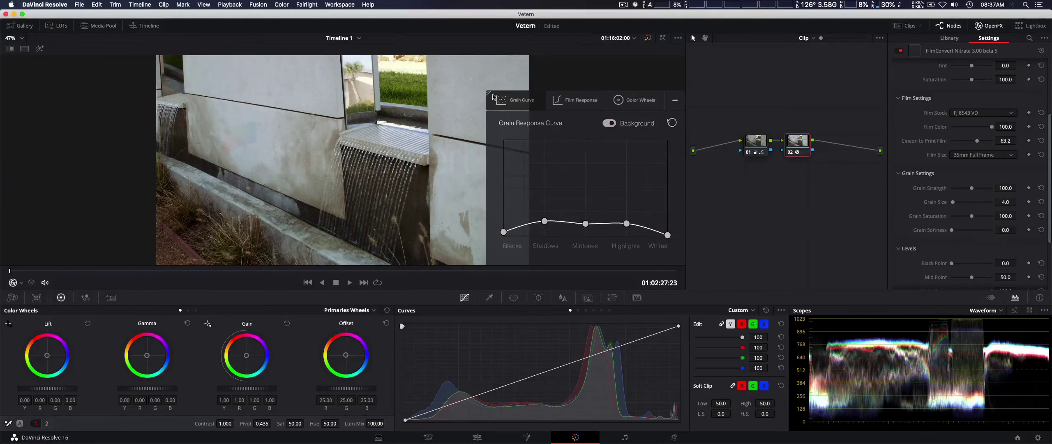
pyautogui.moveTo(494, 97); pyautogui.dragTo(491, 95)
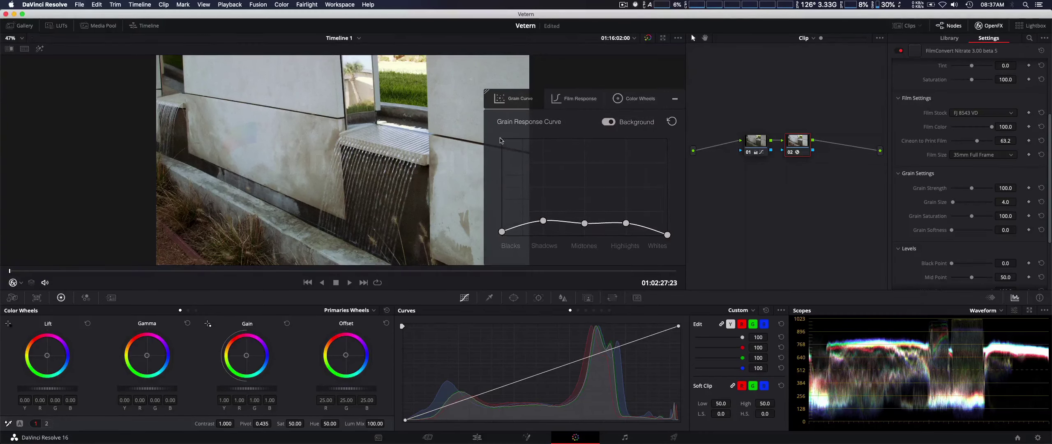
pyautogui.click(675, 99)
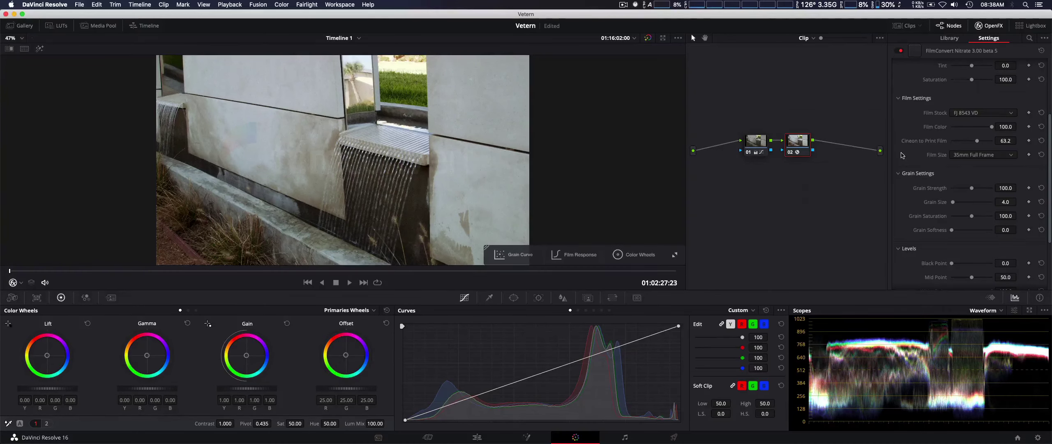
# Scroll up to Camera Settings and re-expand the Grain Response Curve overlay.
pyautogui.scroll(5, 900, 155)
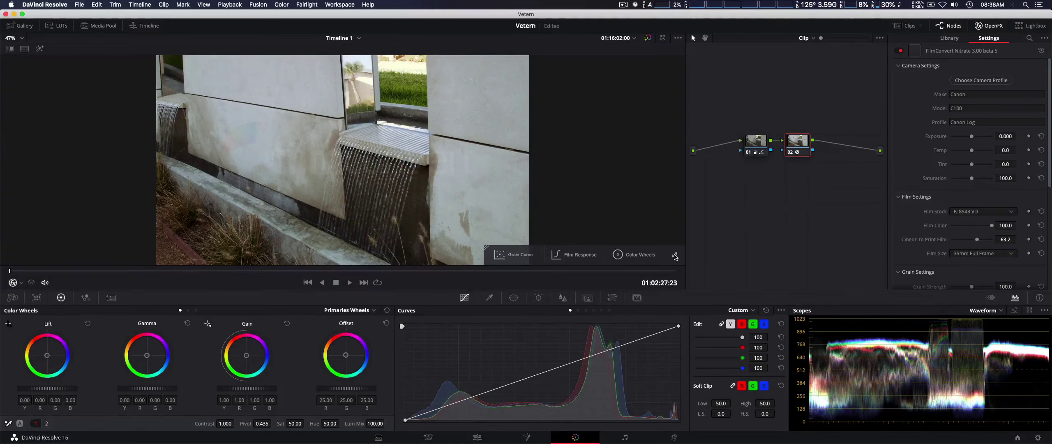
pyautogui.click(675, 257)
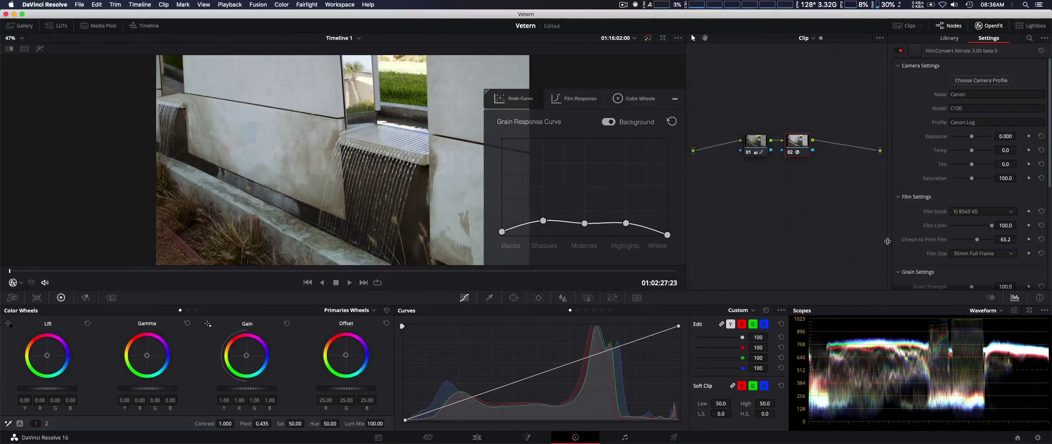
# Expand Overlay params and its Grain Curve subsection to show the numeric grain values.
pyautogui.scroll(-5, 889, 242)
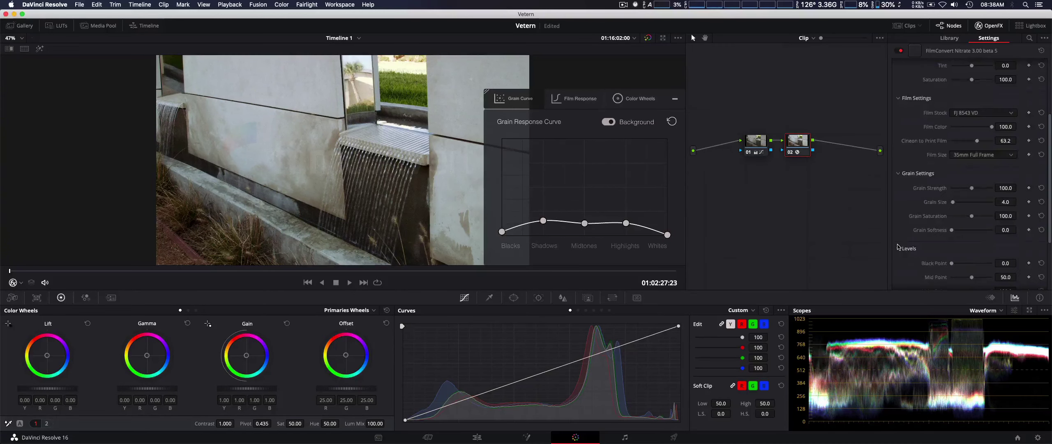
pyautogui.scroll(-2, 898, 247)
pyautogui.scroll(-2, 898, 250)
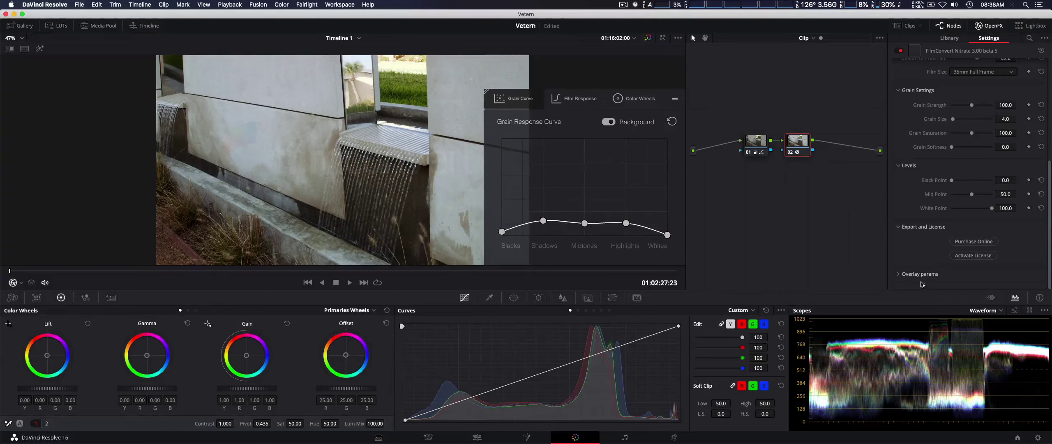
pyautogui.click(899, 276)
pyautogui.scroll(-3, 902, 275)
pyautogui.click(904, 271)
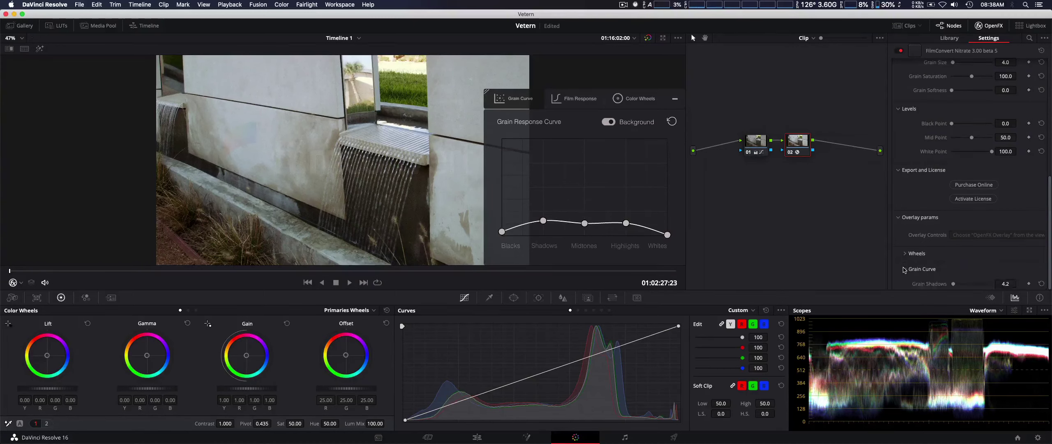
pyautogui.scroll(-4, 906, 270)
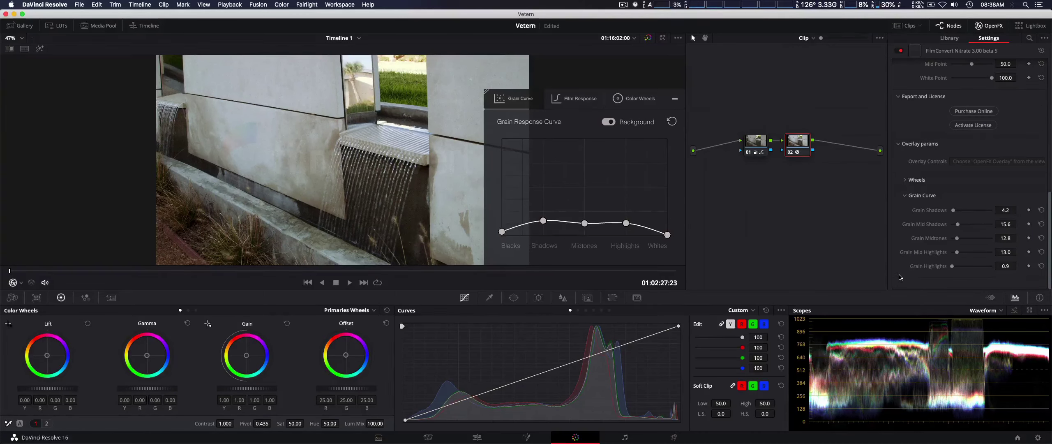
# Scroll back to the top to review Canon C100 Canon Log, FJ 8543 VD and Cineon mix 63.2.
pyautogui.scroll(3, 900, 278)
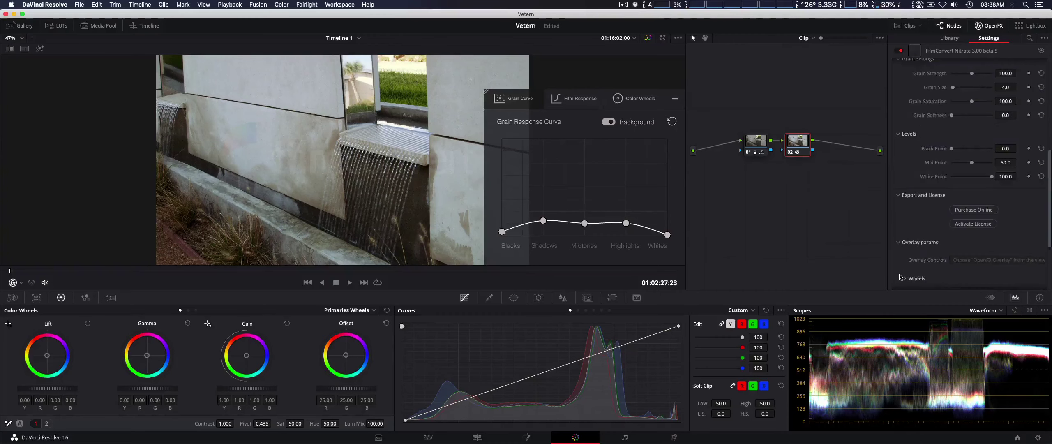
pyautogui.scroll(-5, 907, 264)
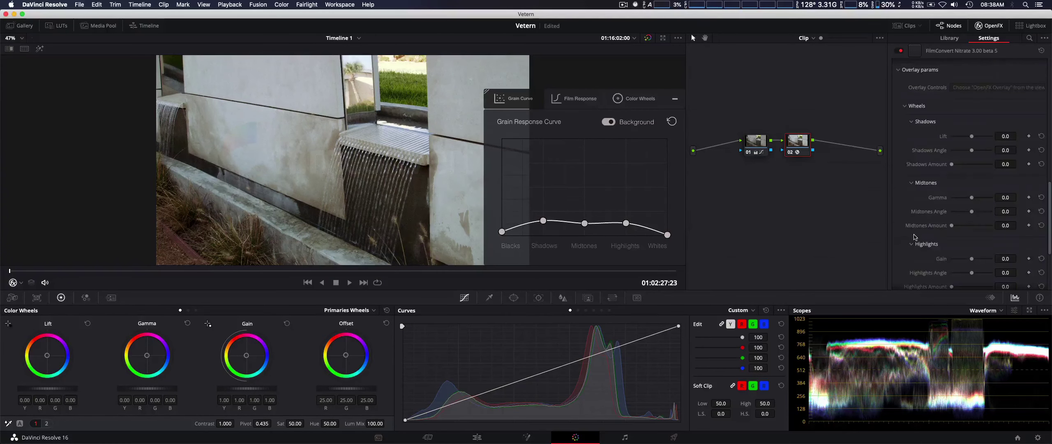
pyautogui.scroll(5, 911, 251)
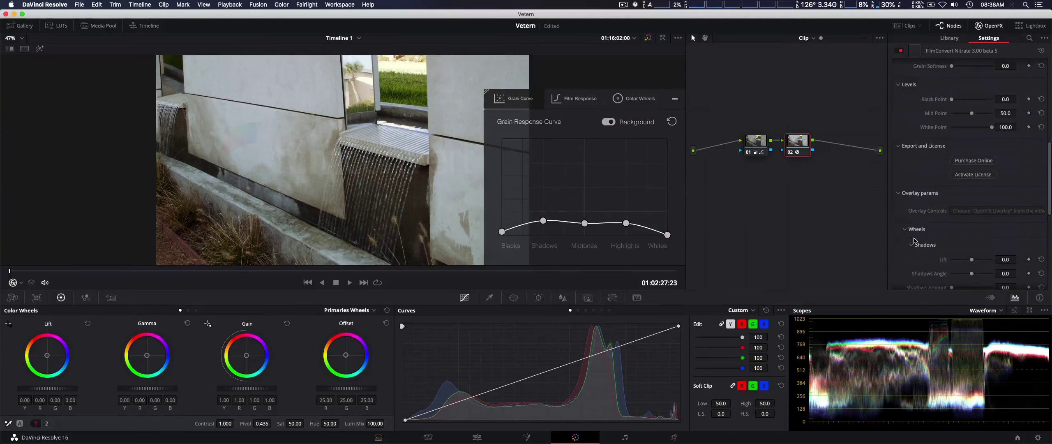
pyautogui.scroll(4, 914, 241)
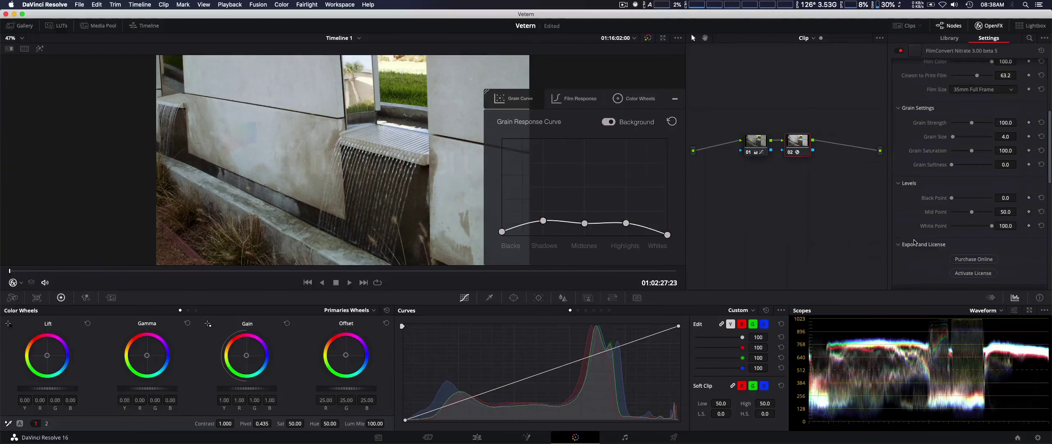
pyautogui.scroll(2, 914, 242)
pyautogui.scroll(2, 915, 242)
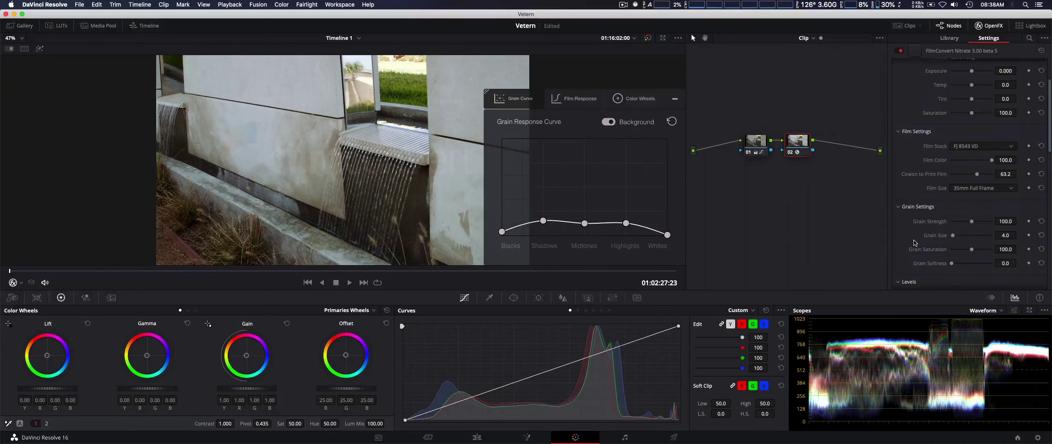
pyautogui.scroll(1, 915, 243)
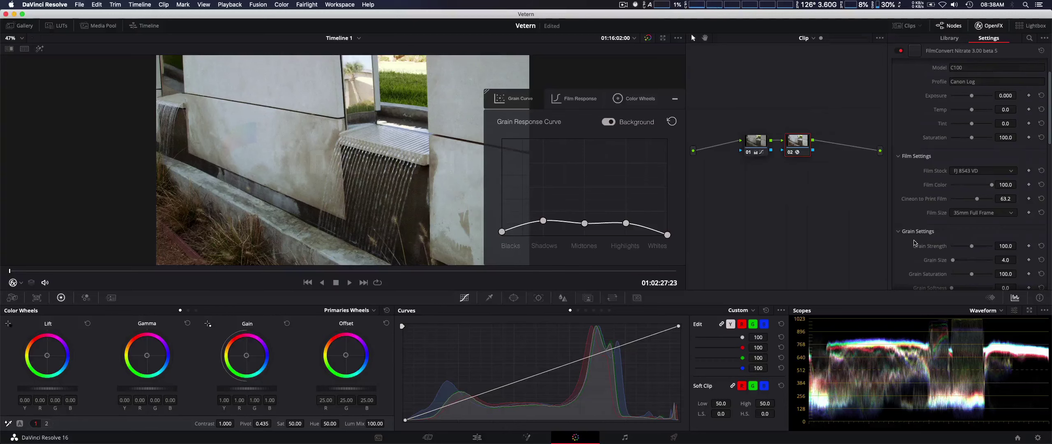
pyautogui.scroll(2, 914, 243)
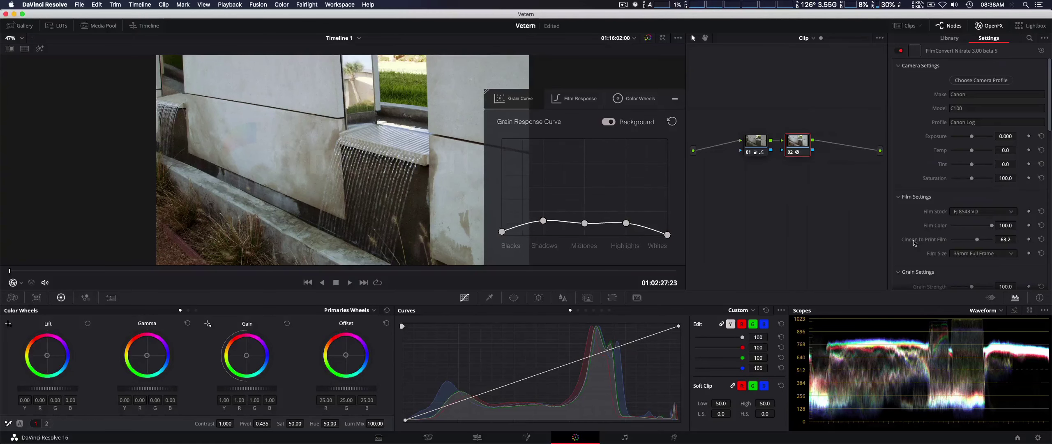